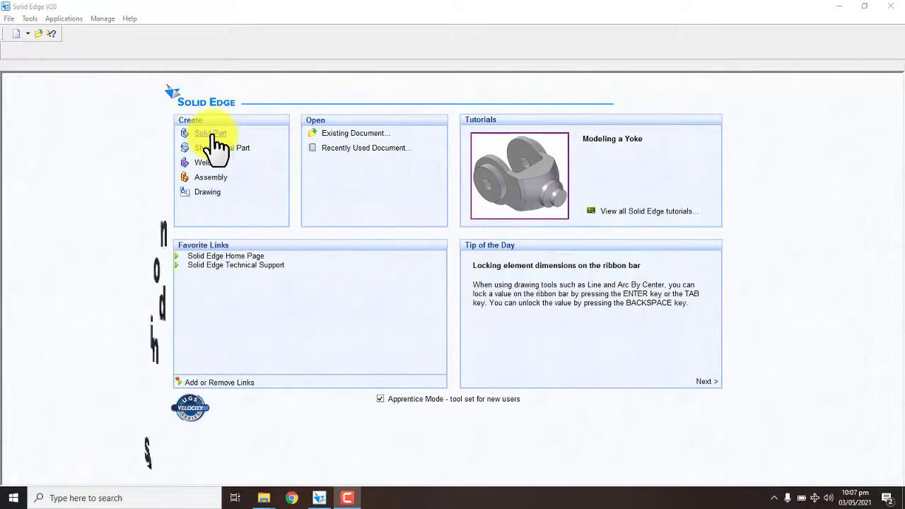
# Create a new solid part and start a protrusion profile on the Top (xy) plane.
pyautogui.click(212, 136)
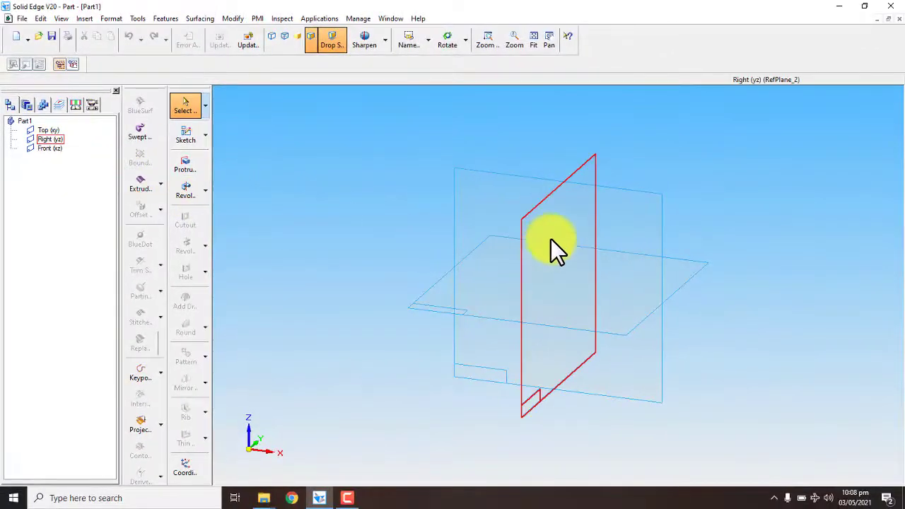
pyautogui.click(539, 335)
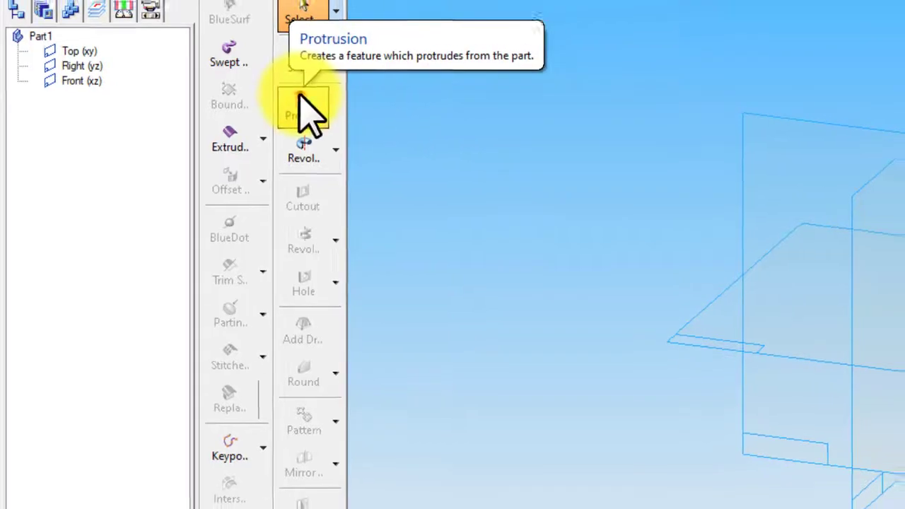
pyautogui.click(302, 106)
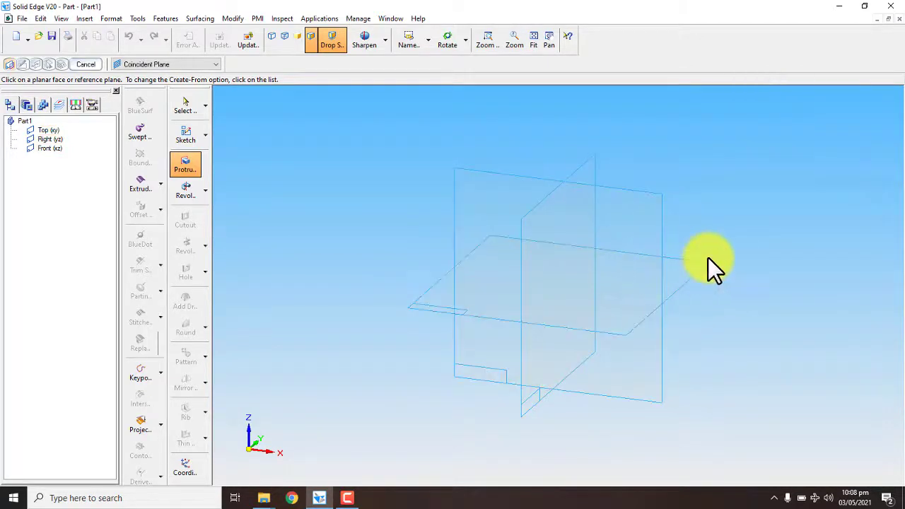
pyautogui.click(688, 266)
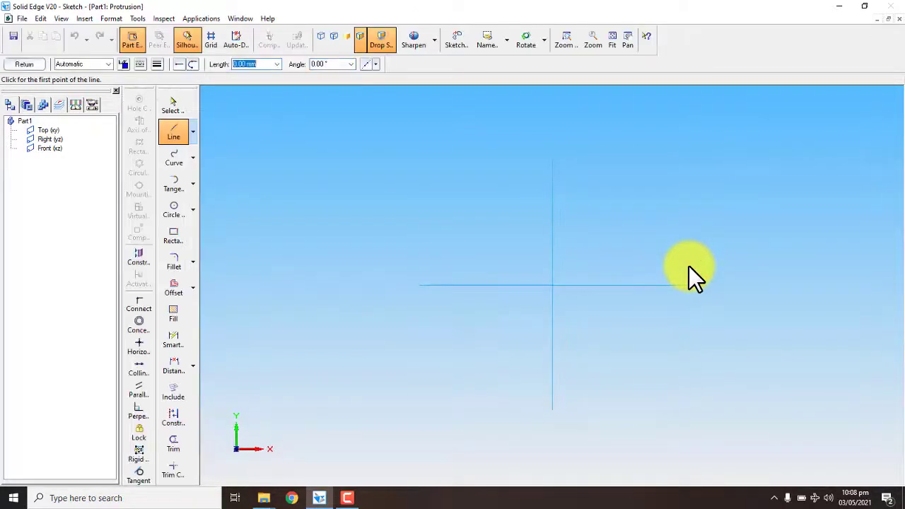
# Draw a 50 mm diameter circle centred on the intersection of the reference planes.
pyautogui.click(175, 205)
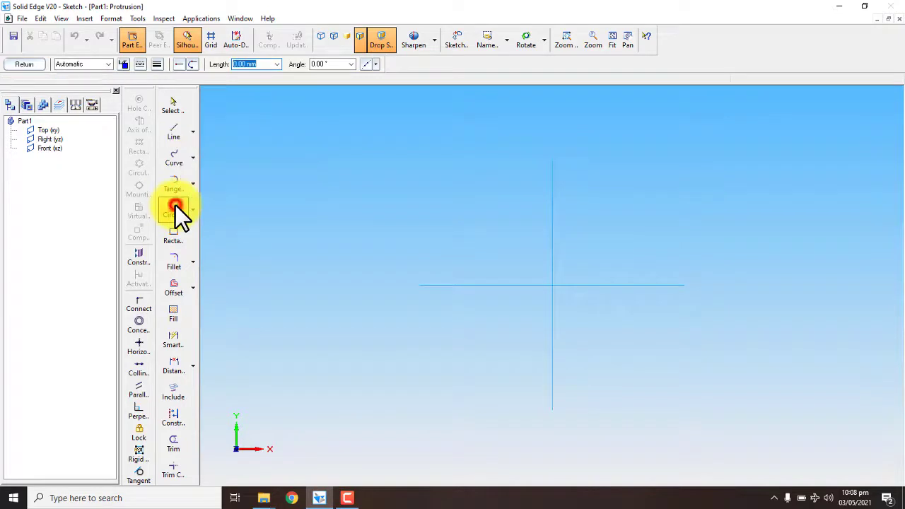
pyautogui.click(552, 284)
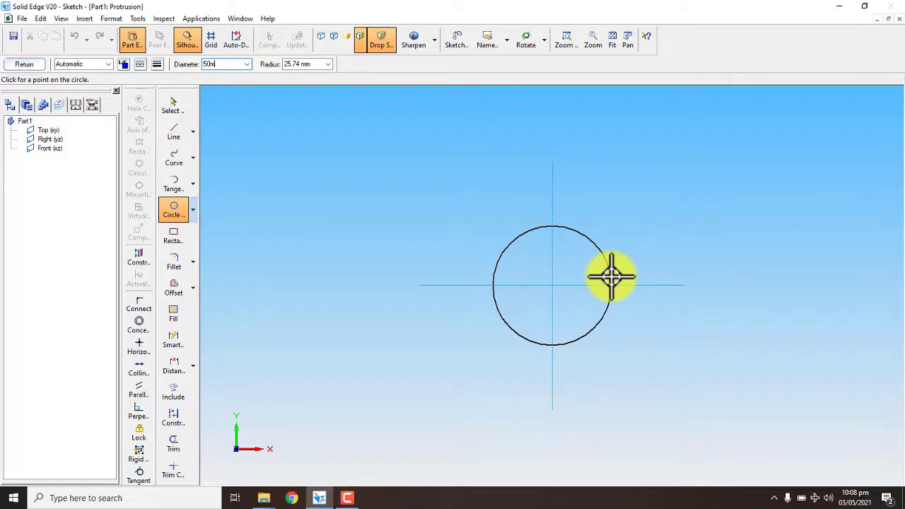
pyautogui.click(612, 276)
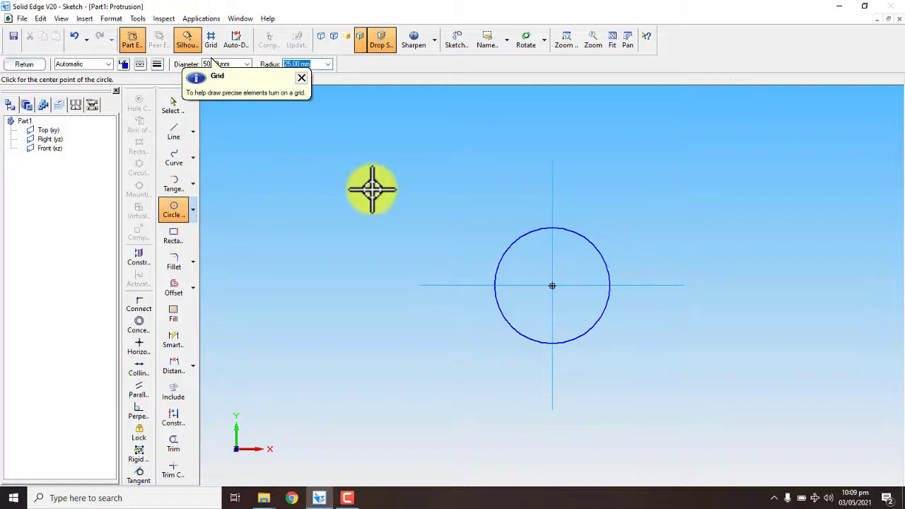
pyautogui.click(301, 80)
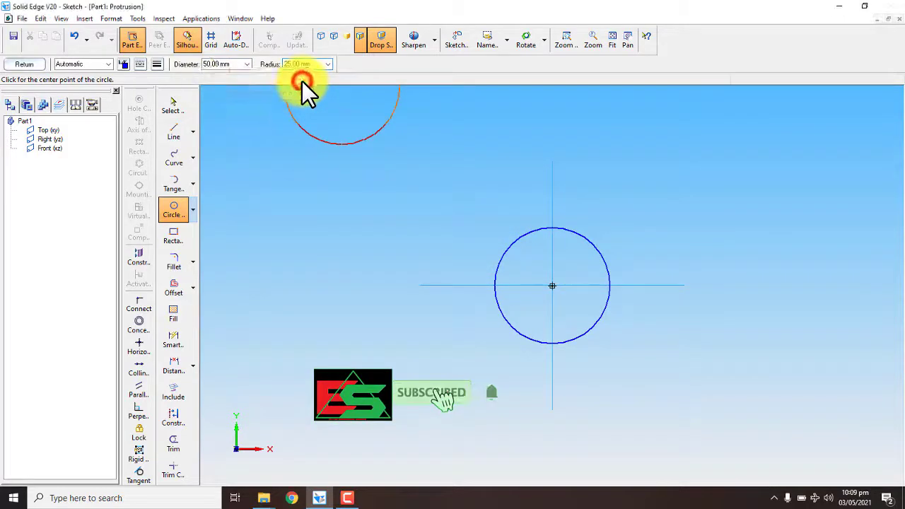
# Finish the circle profile and extrude it 70 mm upward as a solid cylinder.
pyautogui.click(17, 65)
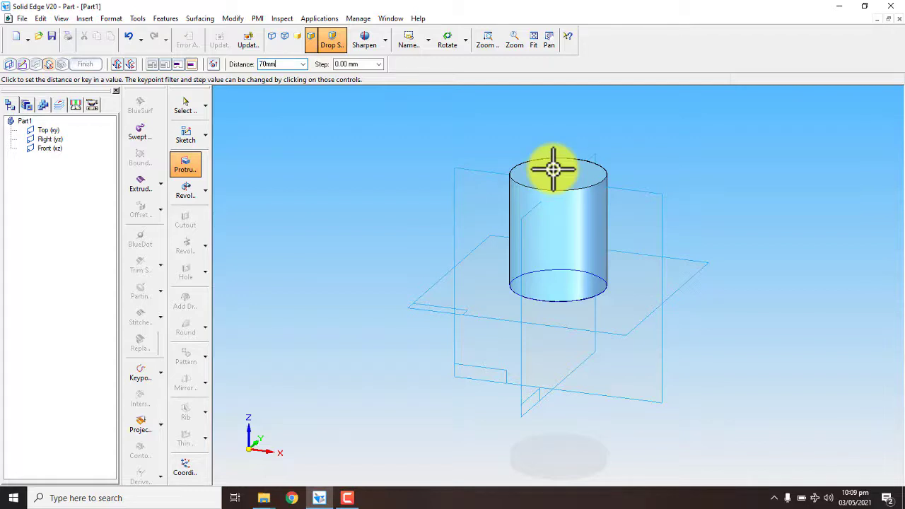
pyautogui.press('Return')
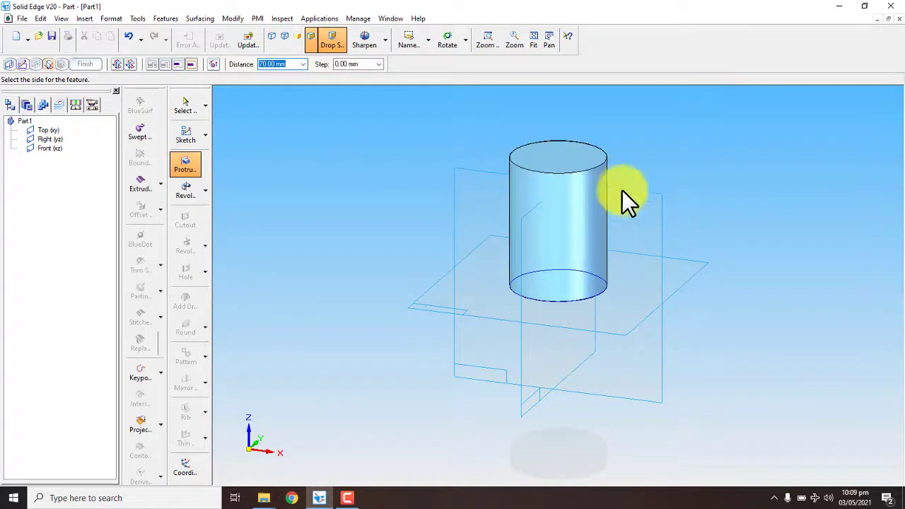
pyautogui.click(598, 136)
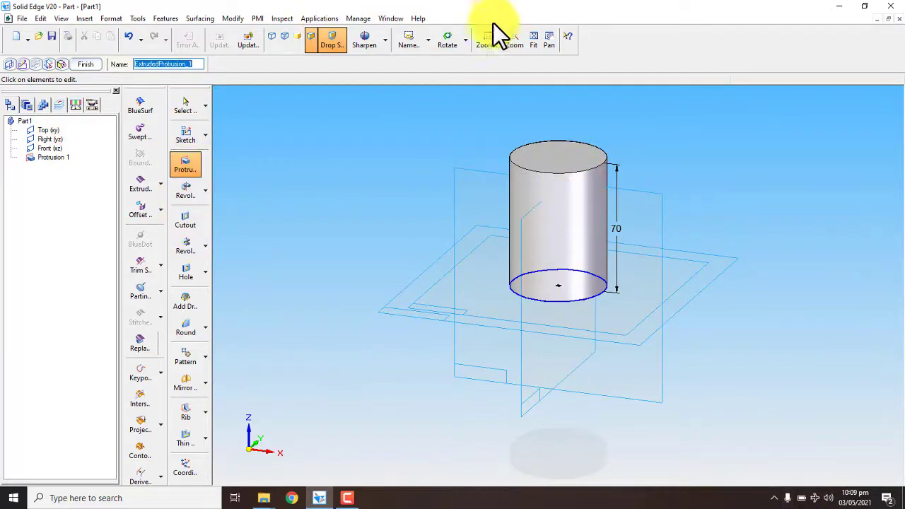
# Rotate and pan the model to examine the cylinder from several directions.
pyautogui.click(442, 36)
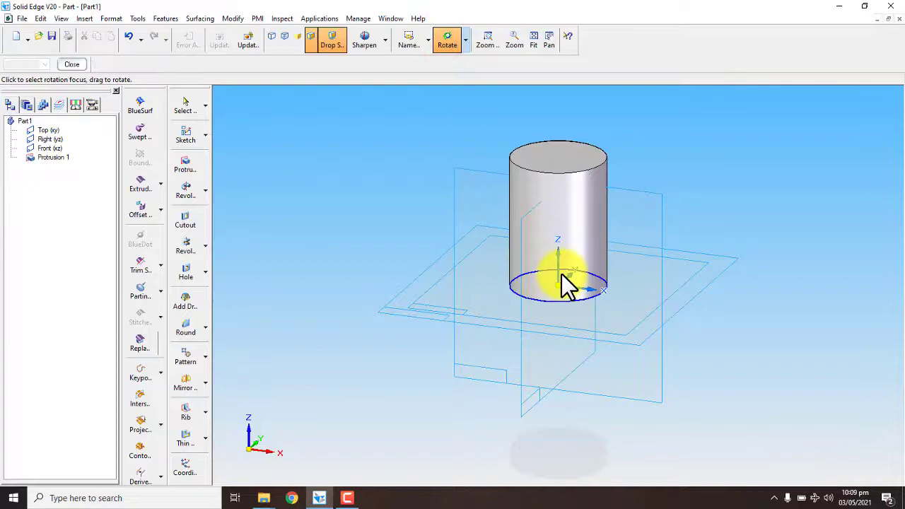
pyautogui.moveTo(559, 265); pyautogui.dragTo(597, 322)
pyautogui.click(464, 41)
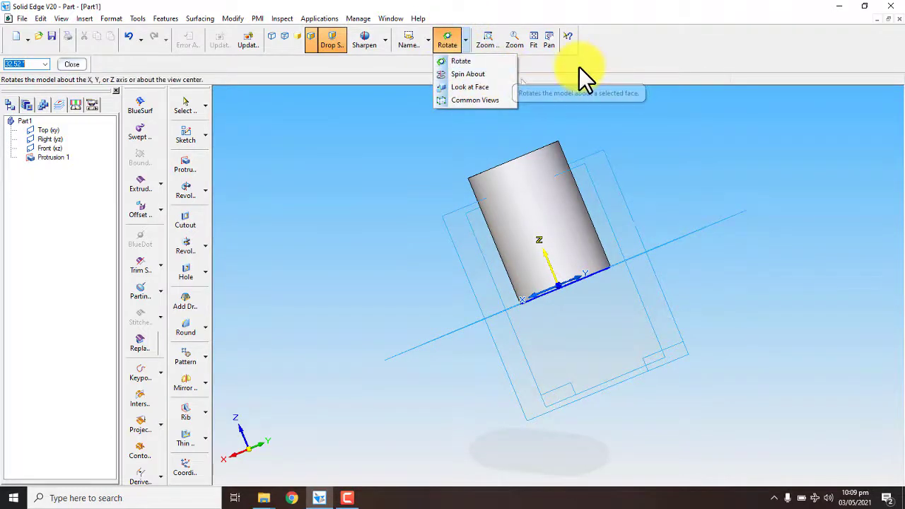
pyautogui.click(544, 42)
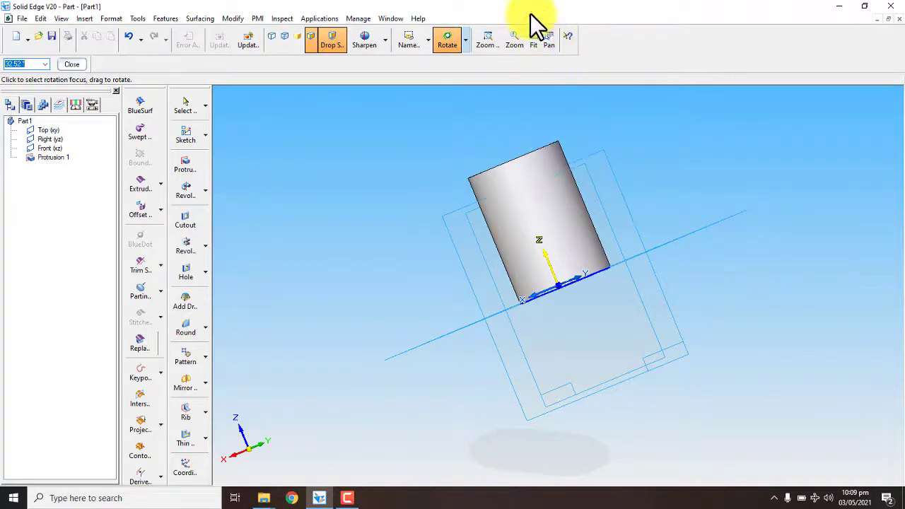
pyautogui.click(548, 40)
pyautogui.moveTo(553, 234); pyautogui.dragTo(466, 250)
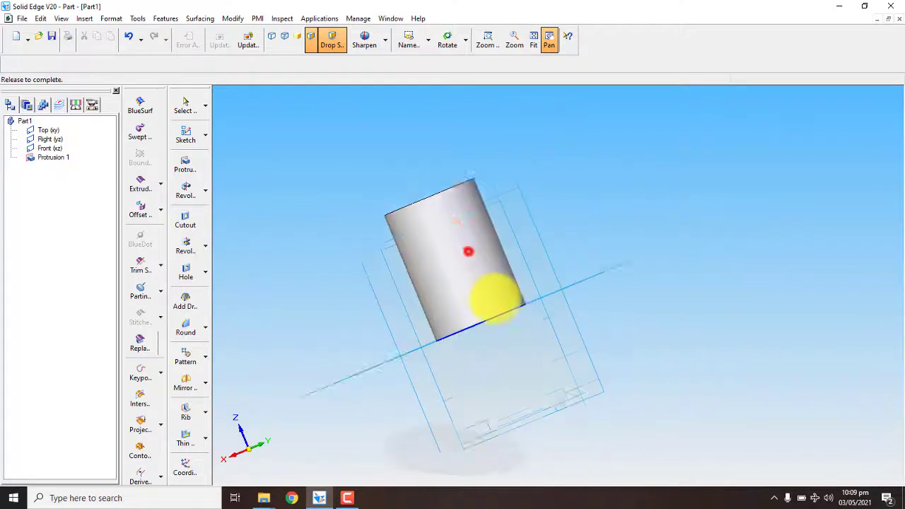
pyautogui.click(458, 40)
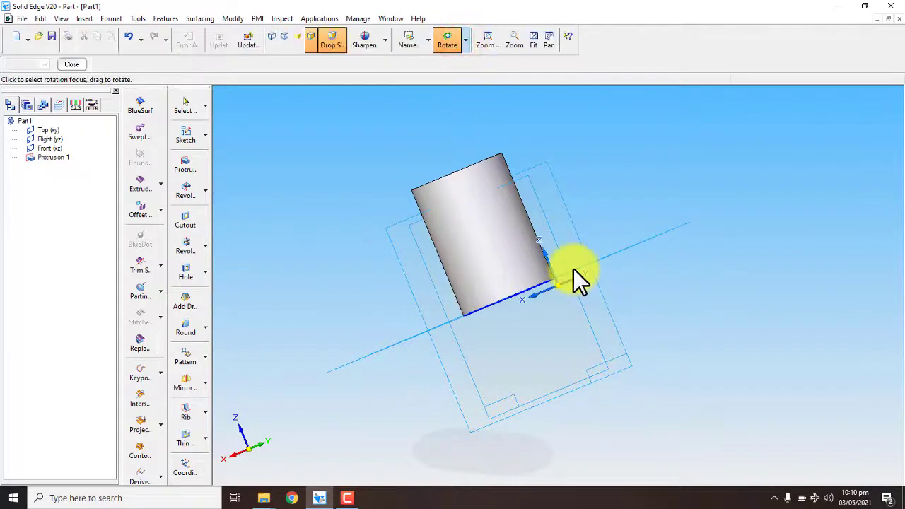
pyautogui.moveTo(574, 275); pyautogui.dragTo(581, 298)
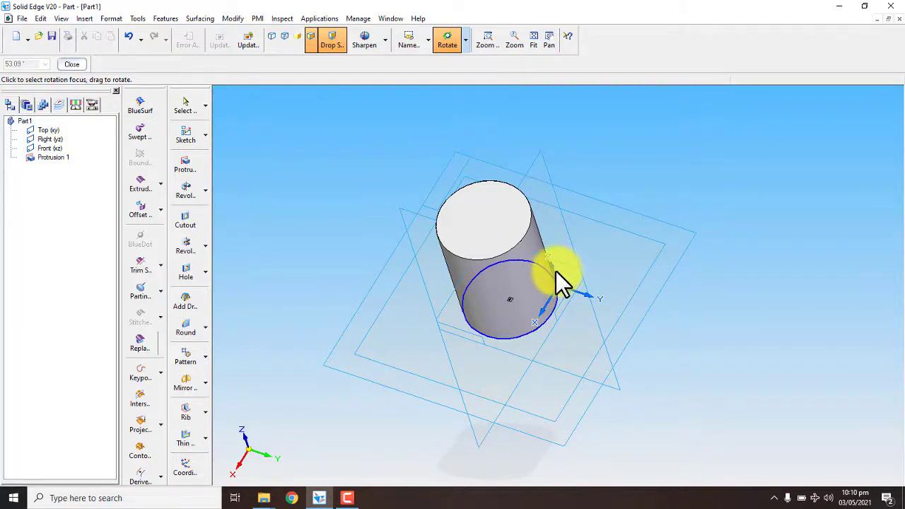
pyautogui.moveTo(556, 271)
pyautogui.mouseDown()
pyautogui.moveTo(534, 281)
pyautogui.moveTo(558, 273)
pyautogui.mouseUp()
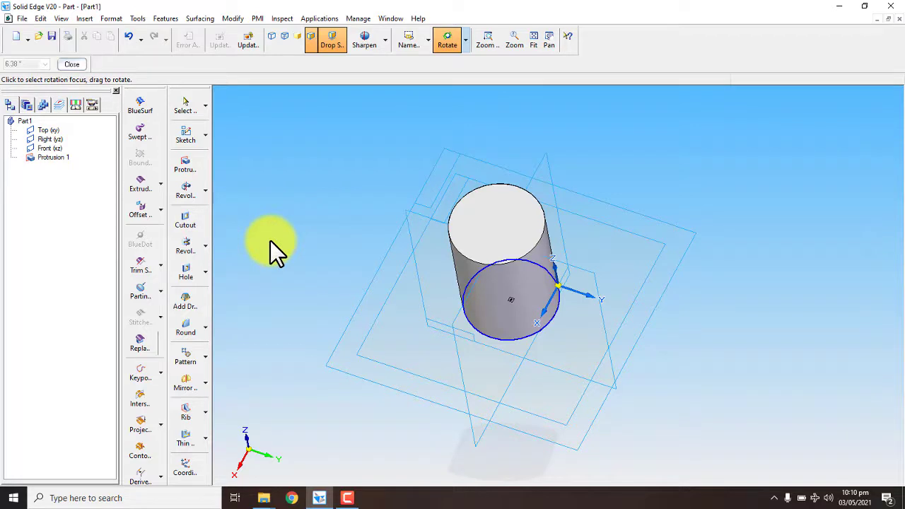
# Start a protrusion on the cylinder's top face and sketch a small rectangle near the centre of the face.
pyautogui.click(187, 168)
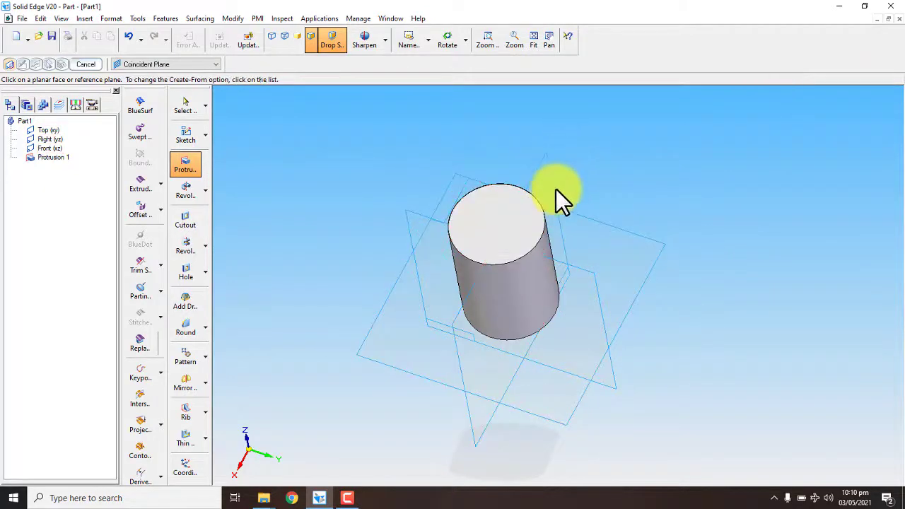
pyautogui.click(504, 200)
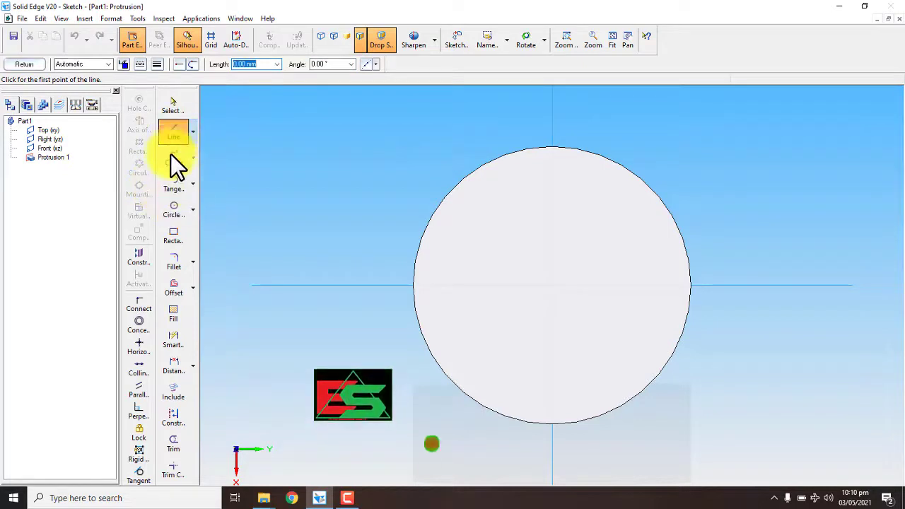
pyautogui.click(177, 239)
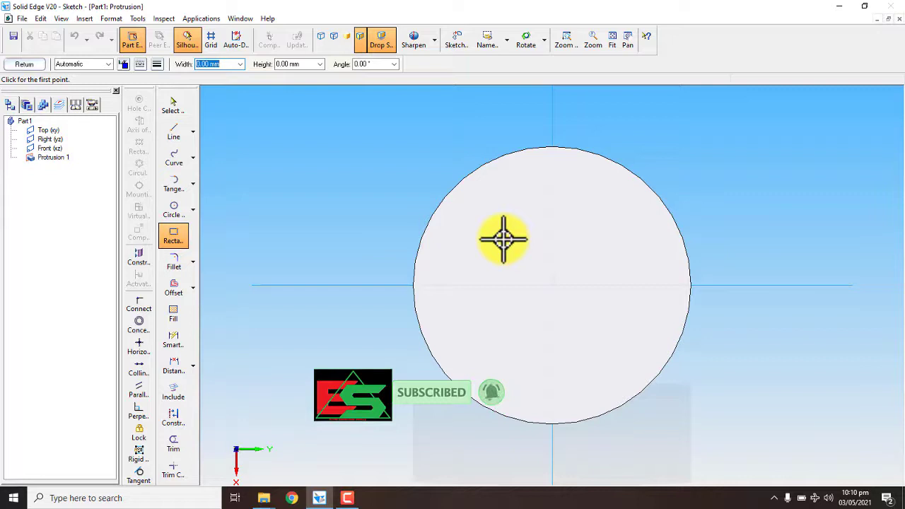
pyautogui.moveTo(503, 239)
pyautogui.mouseDown()
pyautogui.moveTo(575, 238)
pyautogui.moveTo(609, 306)
pyautogui.mouseUp()
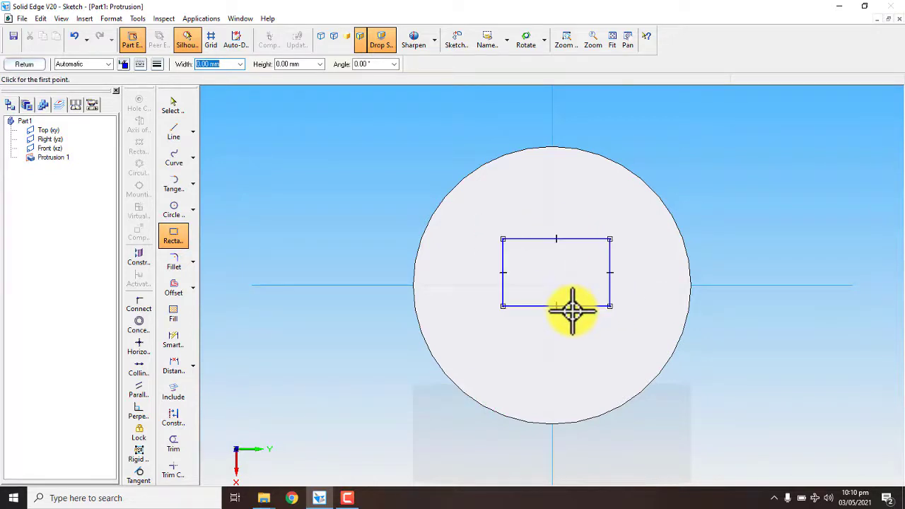
pyautogui.click(659, 317)
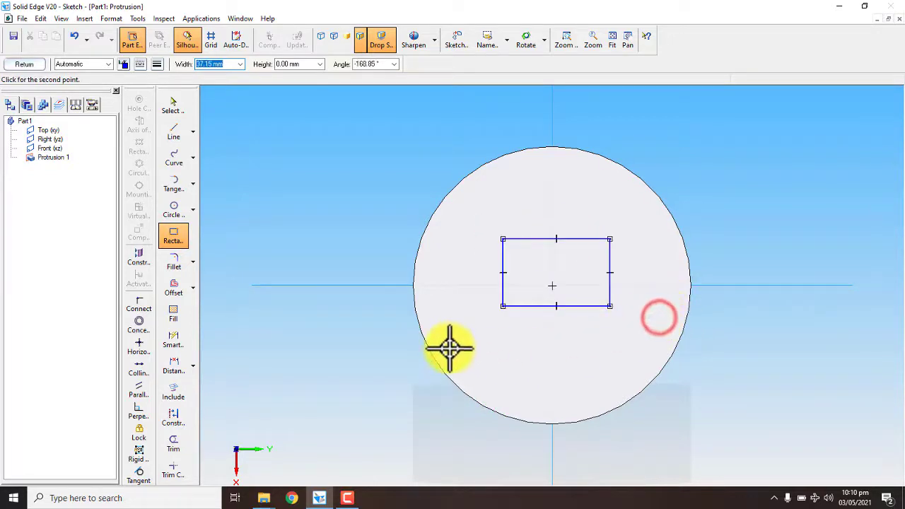
pyautogui.press('Escape')
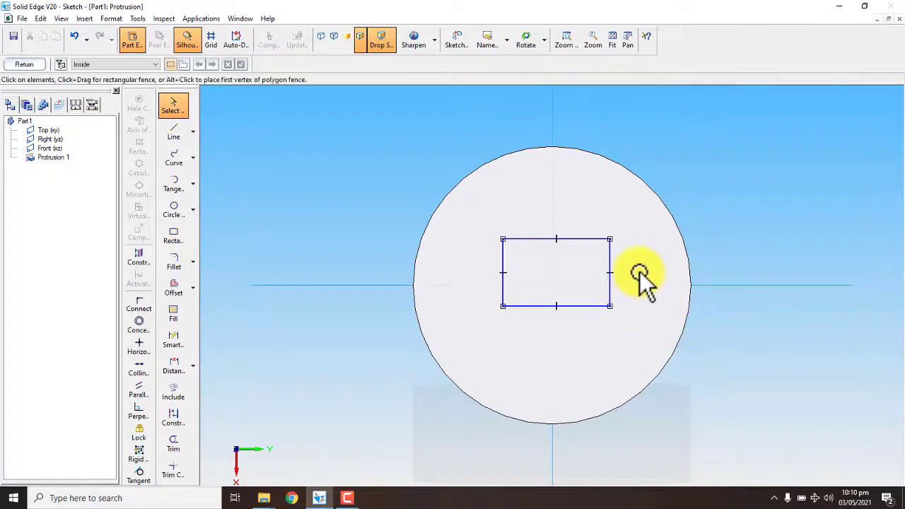
# Extrude the rectangle 30 mm upward from the cylinder's top face.
pyautogui.click(25, 64)
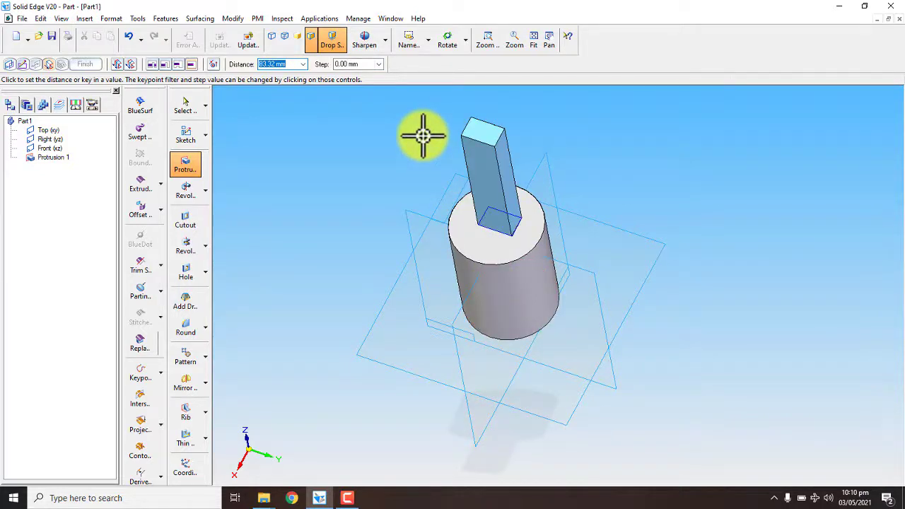
pyautogui.write('30mm')
pyautogui.press('Return')
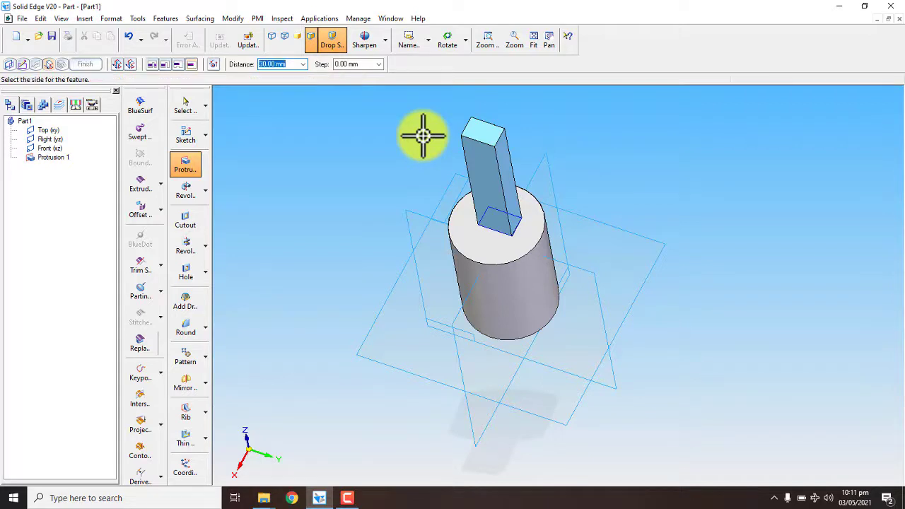
pyautogui.click(439, 150)
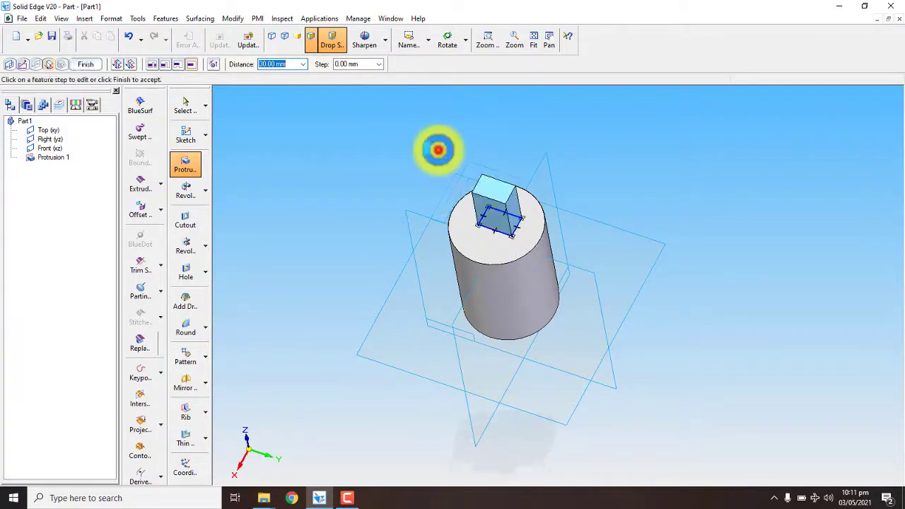
pyautogui.click(673, 204)
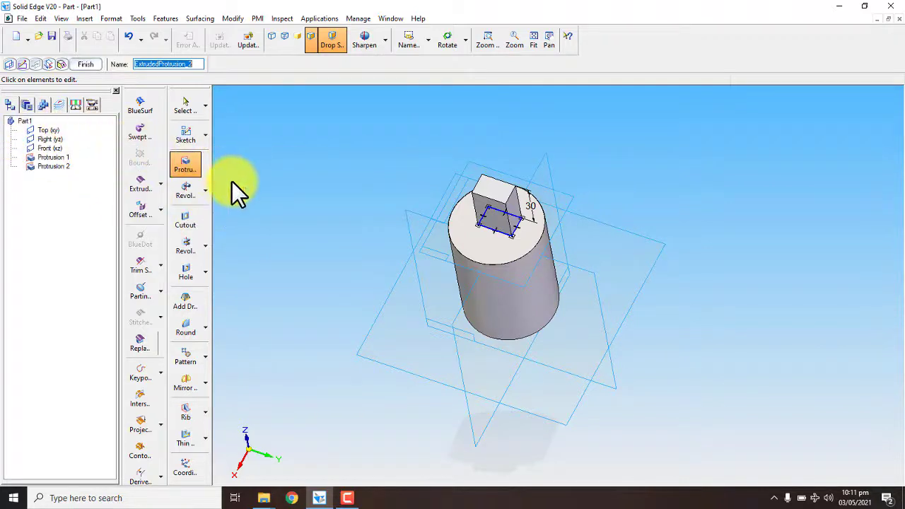
pyautogui.click(140, 133)
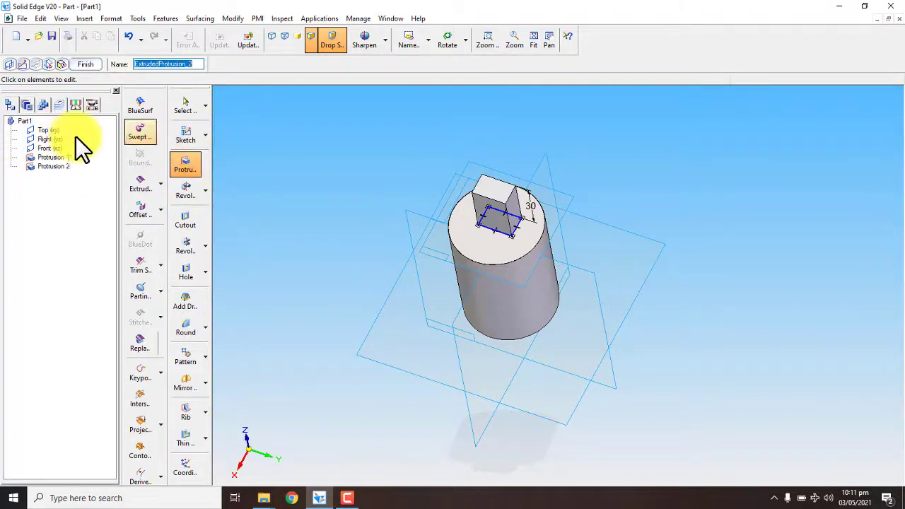
# Start a protrusion on the Front (xz) plane and sketch a circle about 22 mm in diameter beside the cylinder's lower end.
pyautogui.click(185, 164)
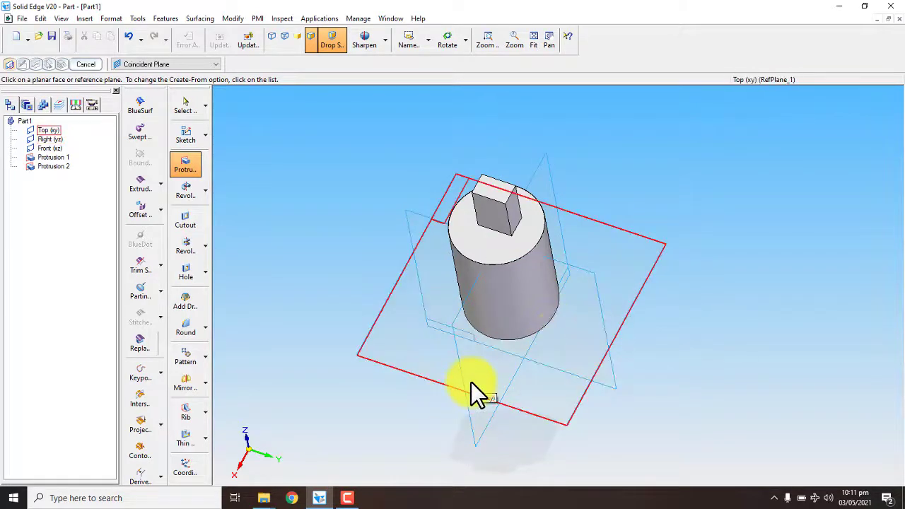
pyautogui.click(544, 164)
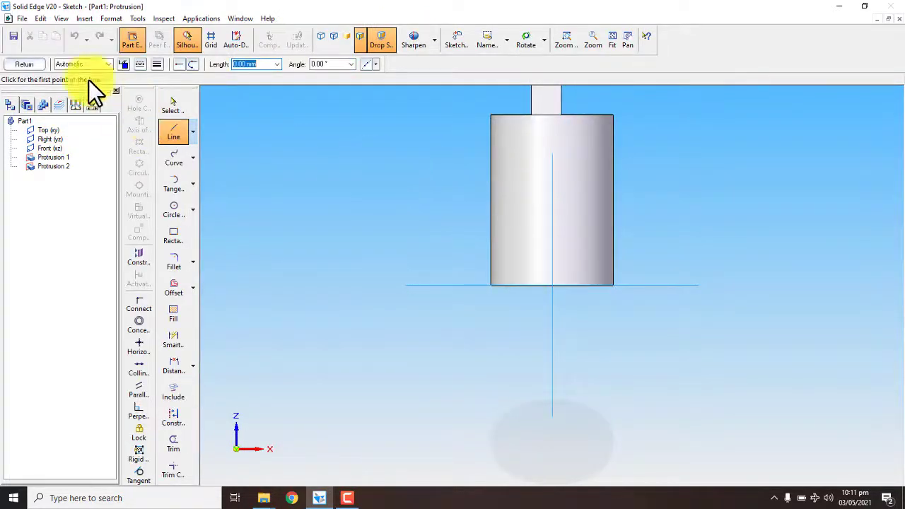
pyautogui.click(175, 207)
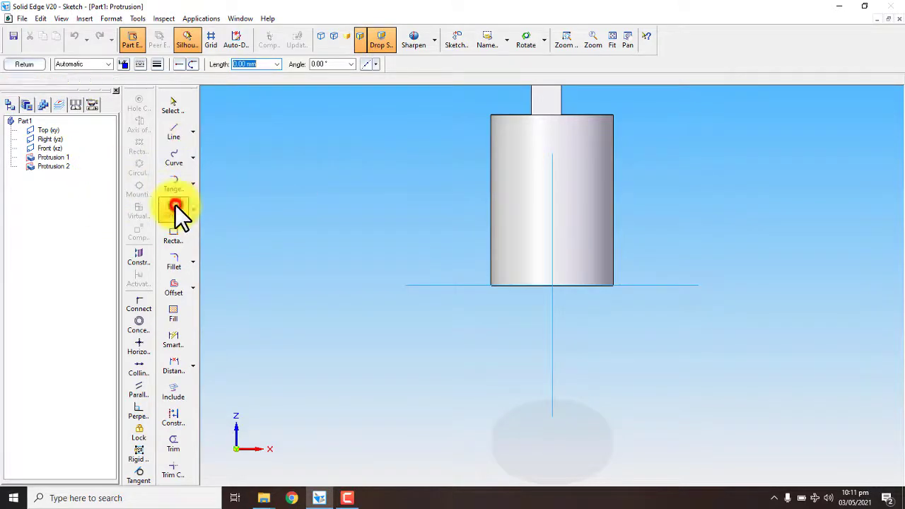
pyautogui.click(442, 263)
pyautogui.click(465, 278)
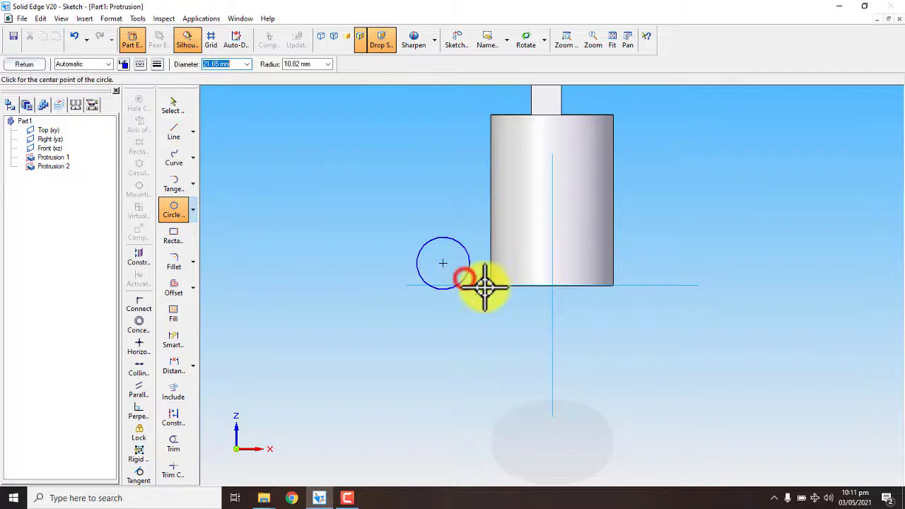
# Extrude the small circle about 38 mm in the positive Y direction.
pyautogui.click(22, 64)
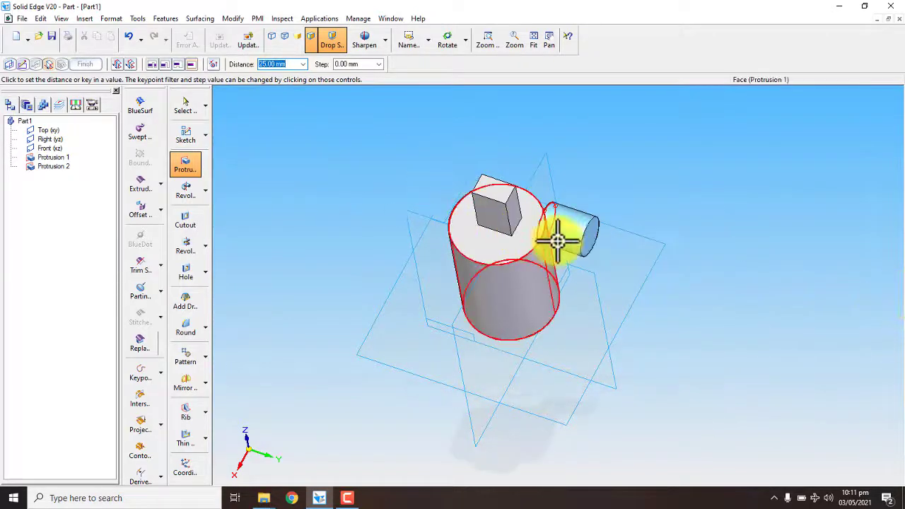
pyautogui.click(610, 259)
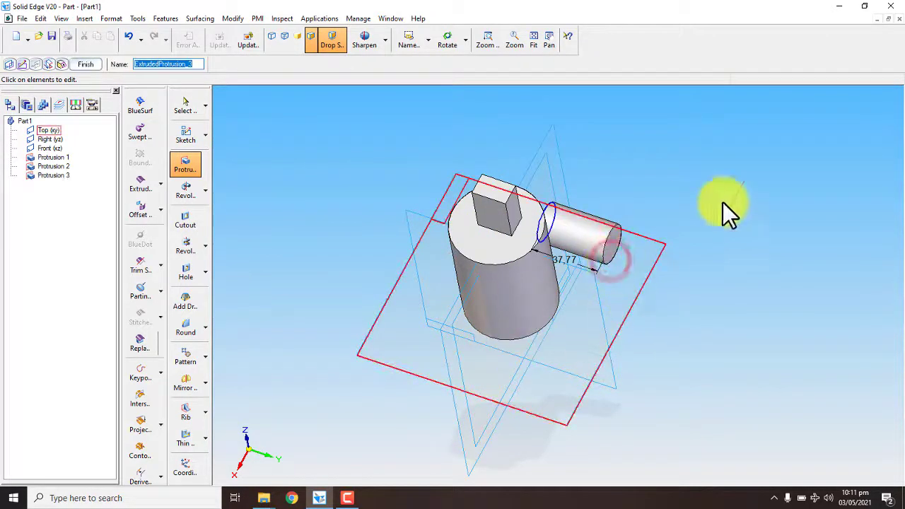
pyautogui.click(822, 216)
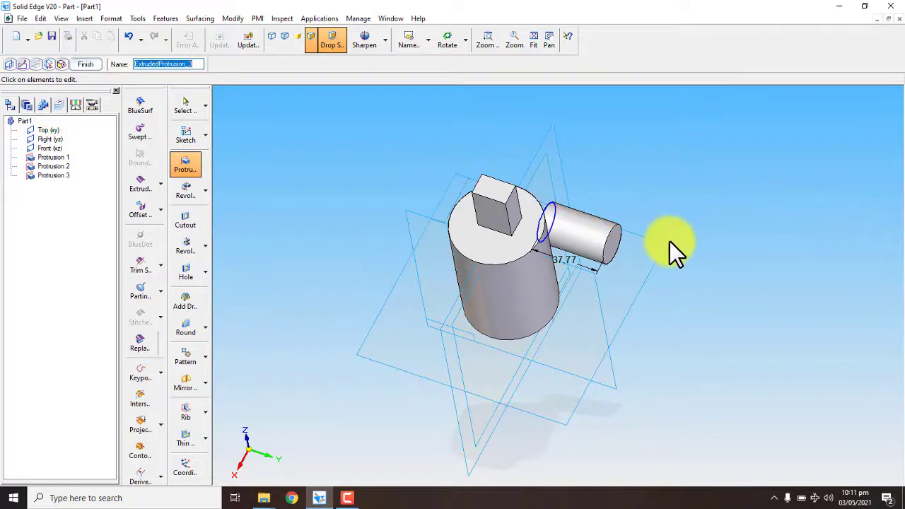